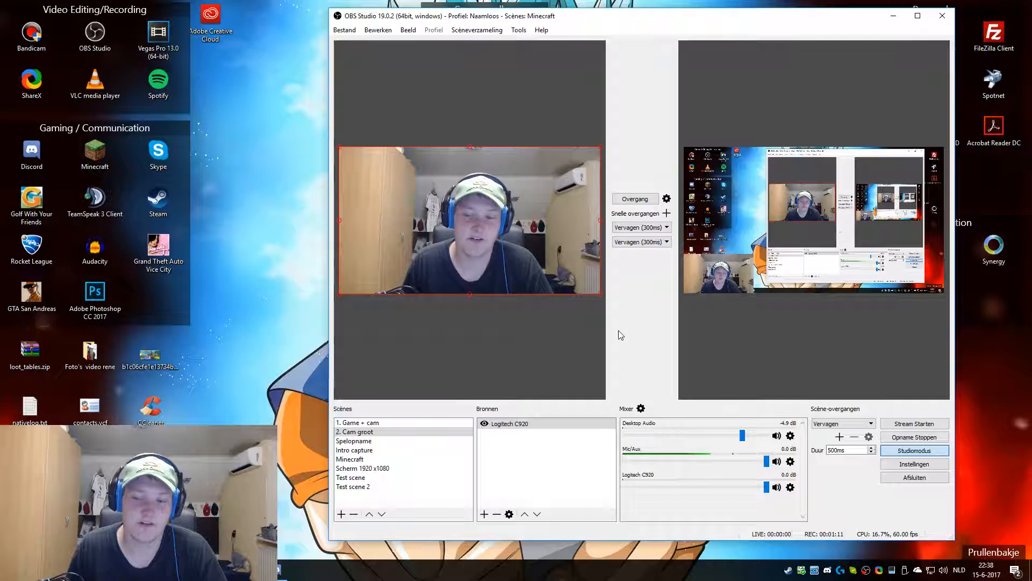
Step: Preview Test scene and send it to the program output with the transition
{"action": "left_click", "coordinate": [699, 352]}
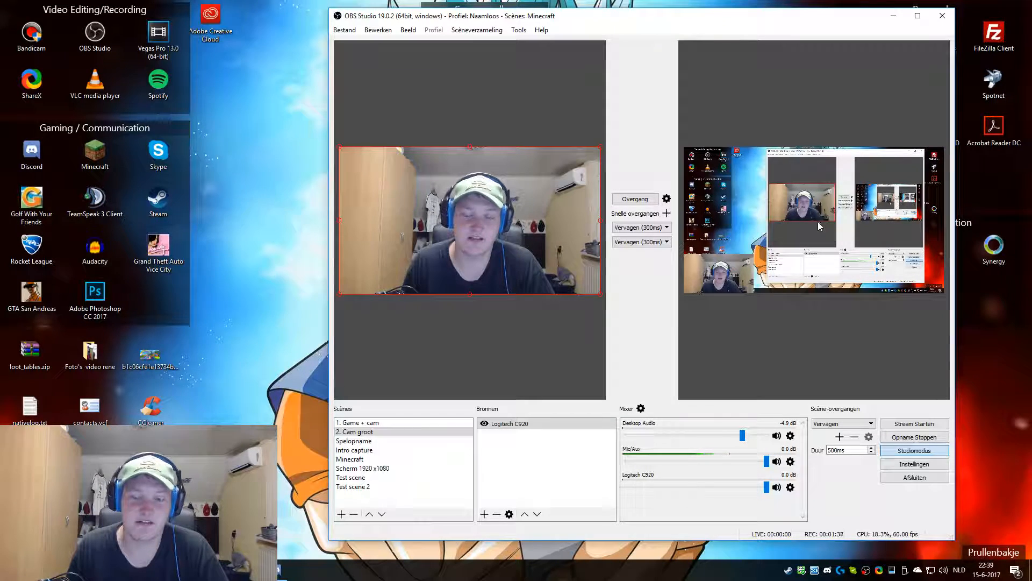
{"action": "left_click", "coordinate": [370, 478]}
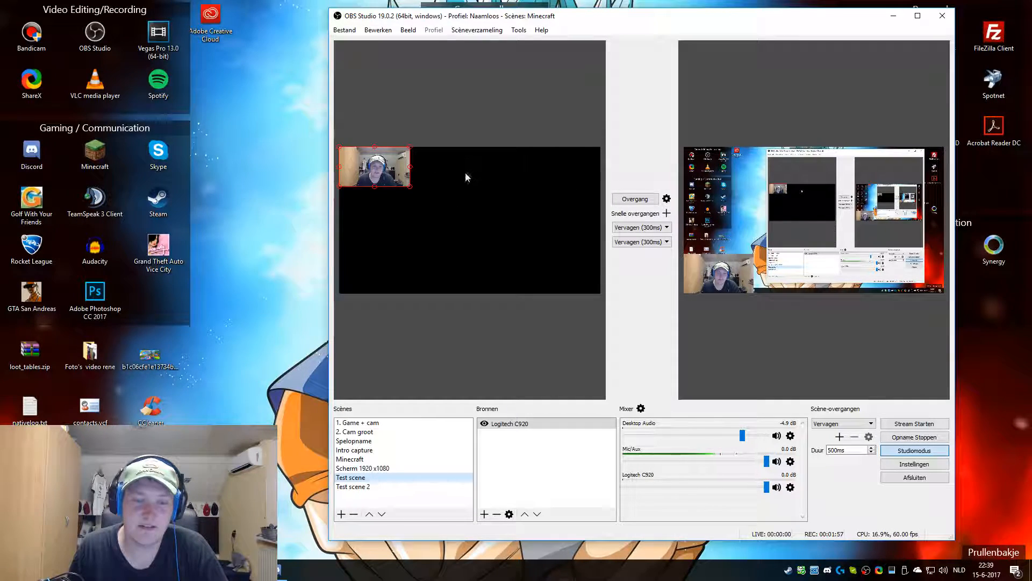
{"action": "left_click", "coordinate": [636, 199]}
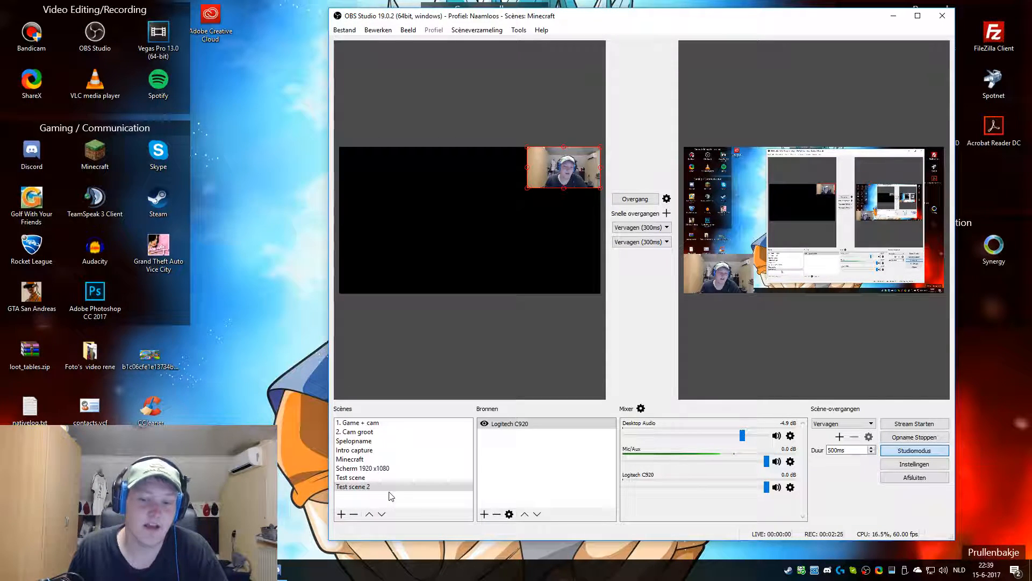
Step: Add a new scene named Test scene 3
{"action": "left_click", "coordinate": [342, 515]}
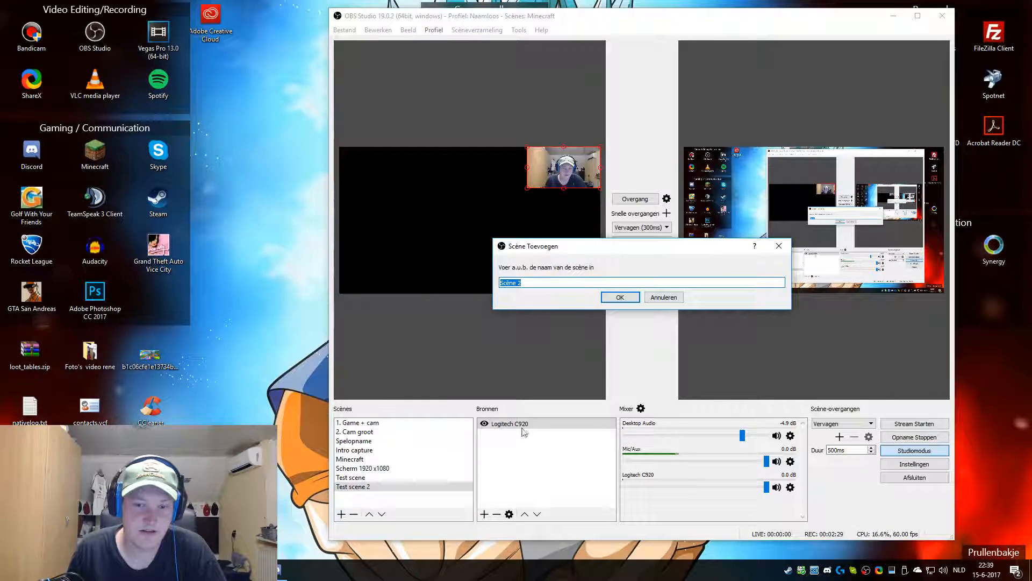
{"action": "type", "text": "Test scnenen"}
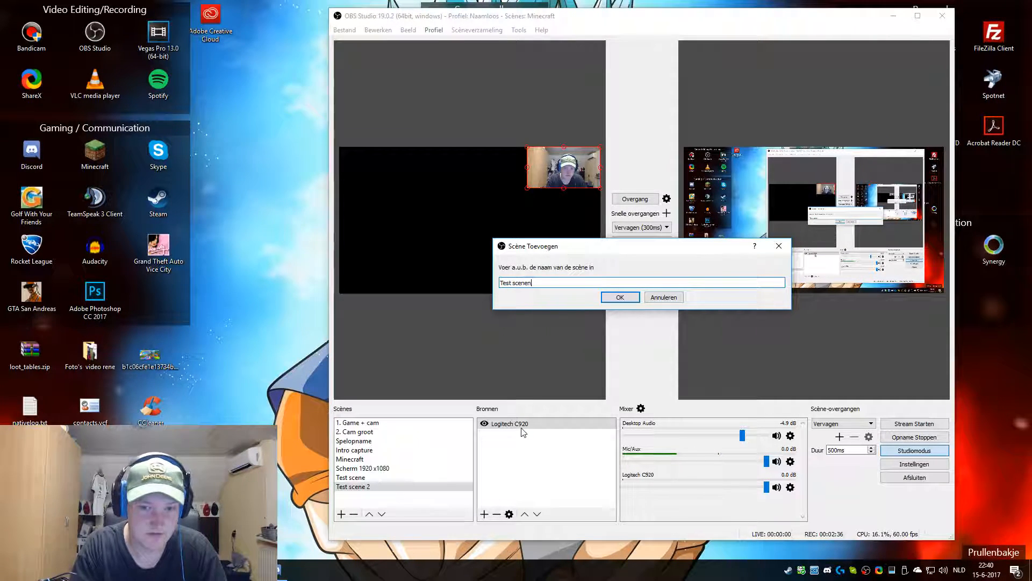
{"action": "key", "text": "BackSpace"}
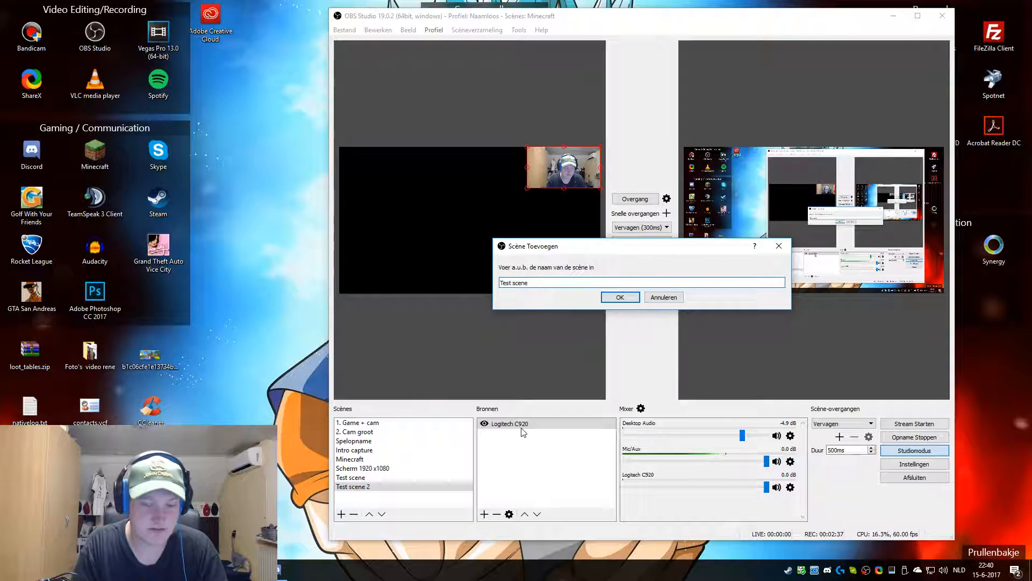
{"action": "type", "text": "3"}
{"action": "left_click", "coordinate": [620, 297]}
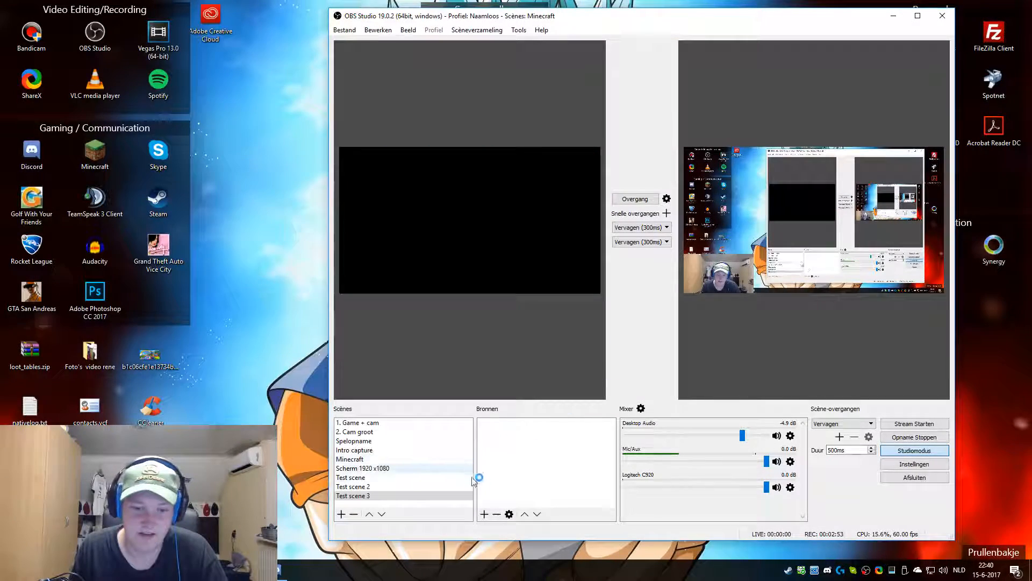
Step: Add a new Video opname-apparaat source named Logitech webcam to Test scene 3
{"action": "left_click", "coordinate": [485, 514]}
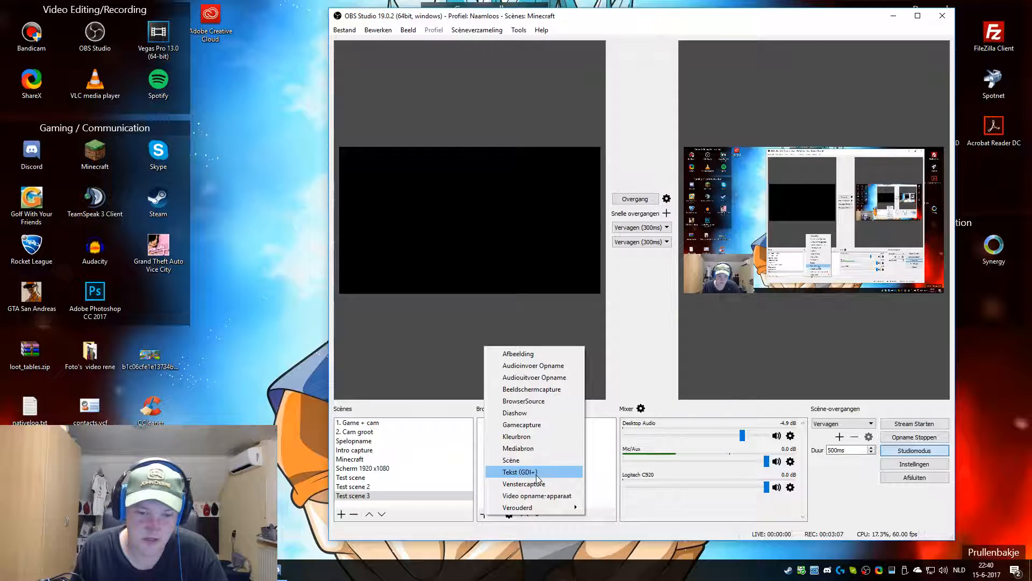
{"action": "mouse_move", "coordinate": [547, 506]}
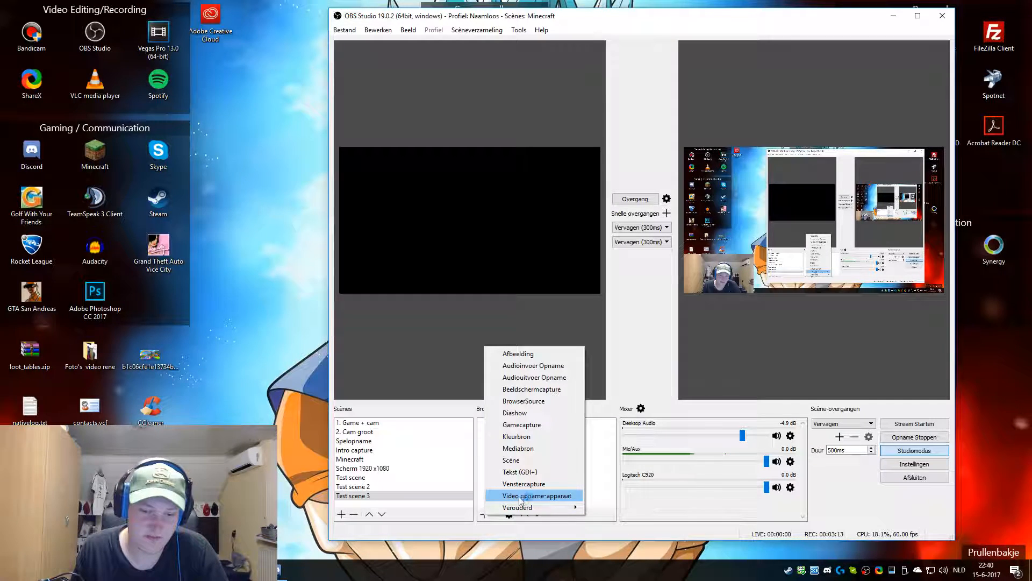
{"action": "left_click", "coordinate": [550, 500]}
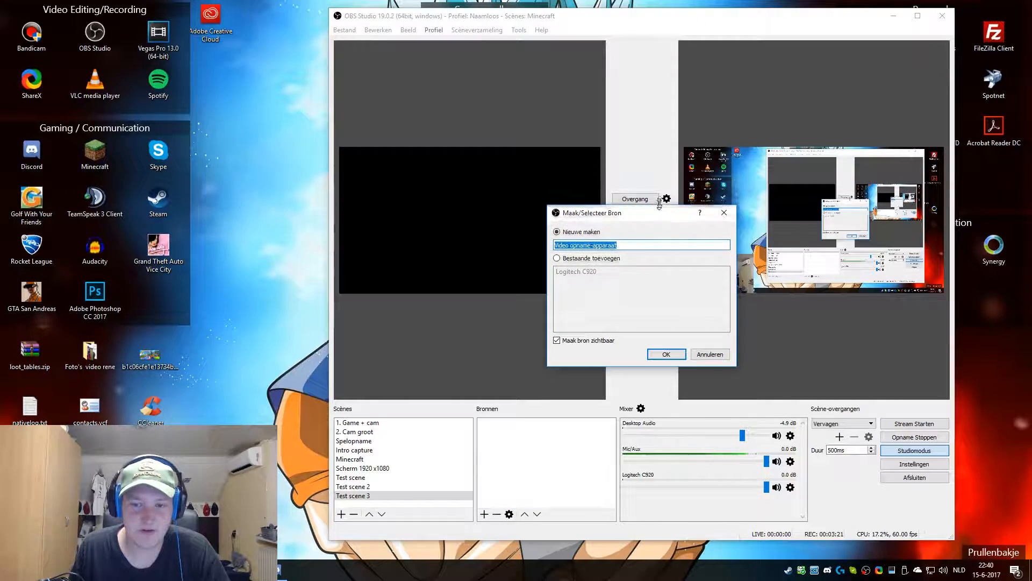
{"action": "left_click_drag", "start_coordinate": [654, 190], "coordinate": [634, 285]}
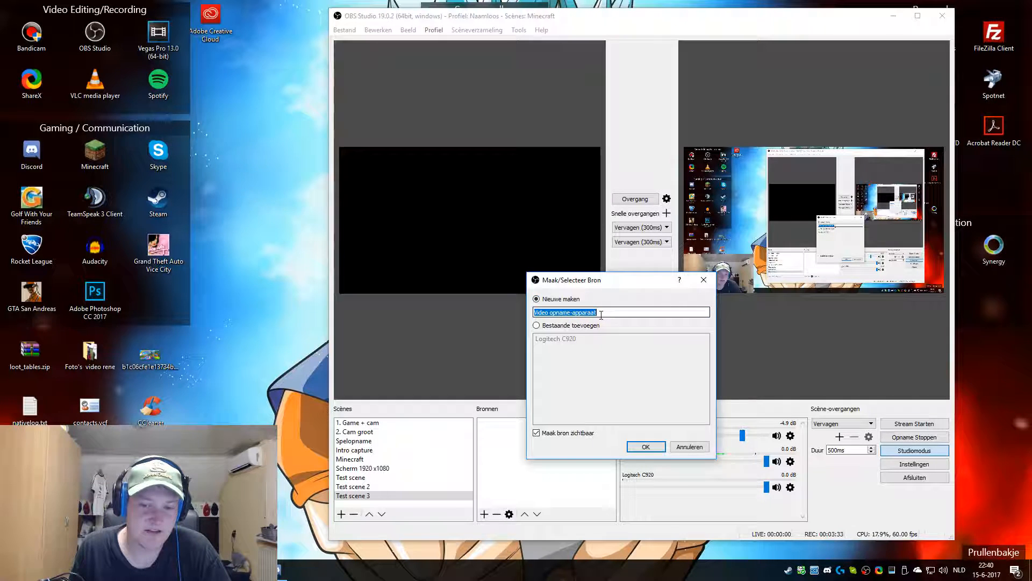
{"action": "key", "text": "BackSpace"}
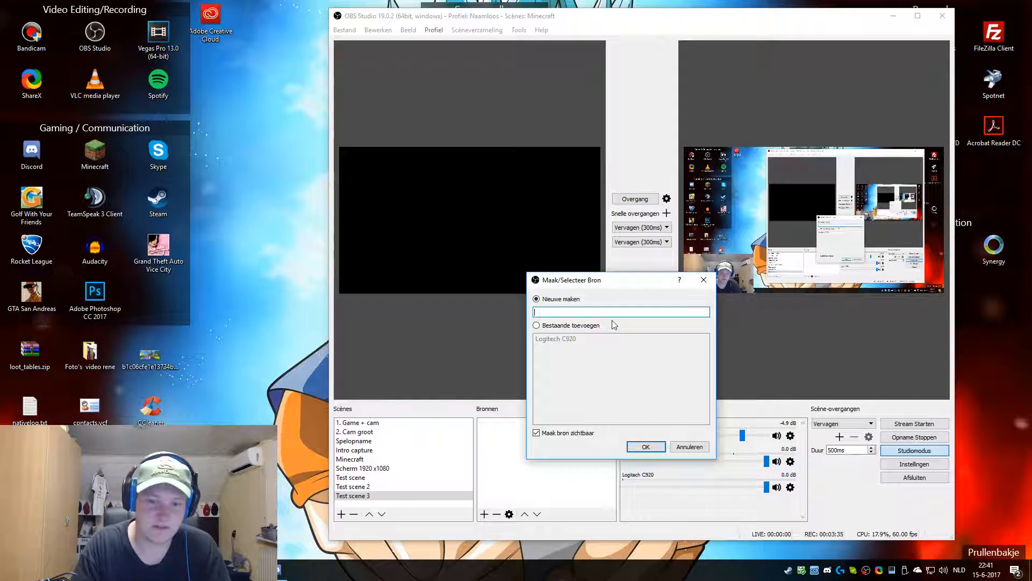
{"action": "type", "text": "Logitech webcam"}
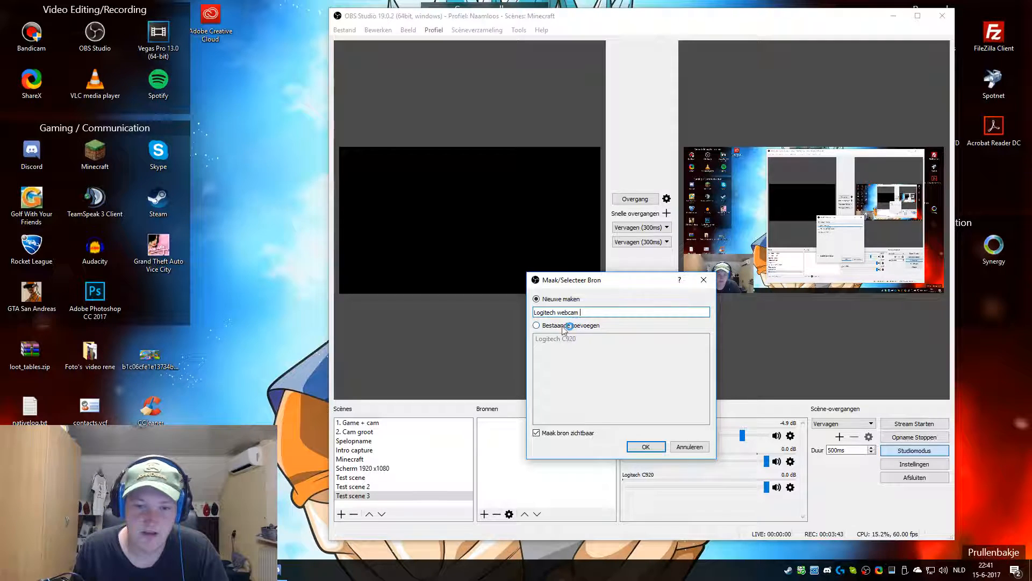
{"action": "left_click", "coordinate": [657, 447]}
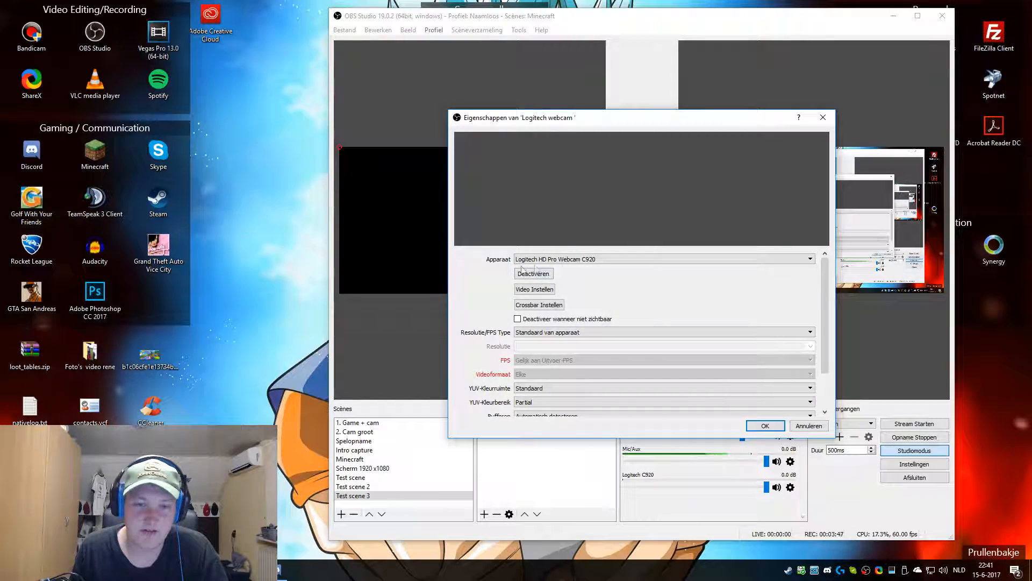
Step: Review the webcam source's device and Resolution/FPS Type settings, then cancel its properties dialog
{"action": "left_click", "coordinate": [588, 260]}
{"action": "left_click", "coordinate": [586, 268]}
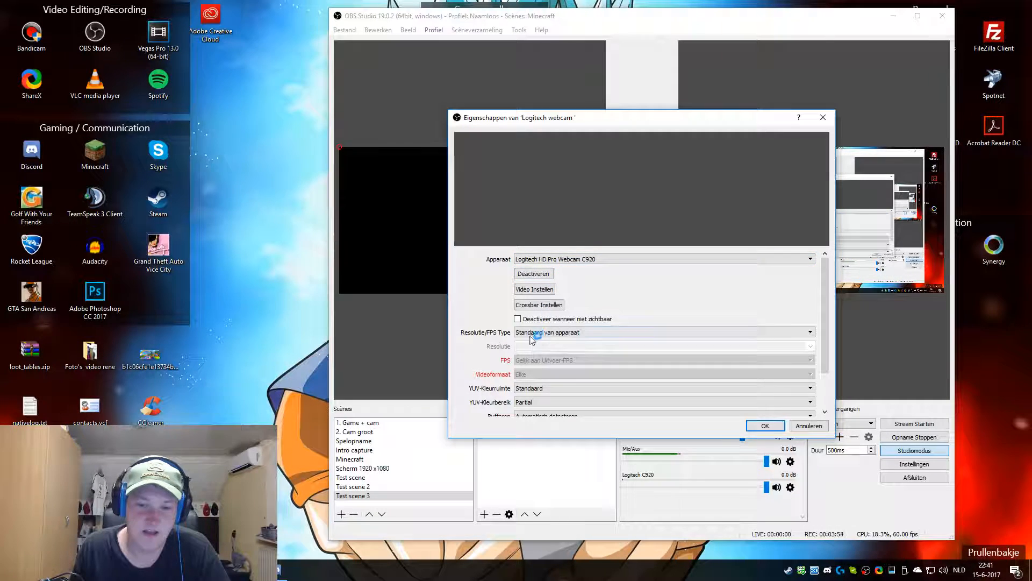
{"action": "scroll", "coordinate": [586, 344], "scroll_direction": "down", "scroll_amount": 2}
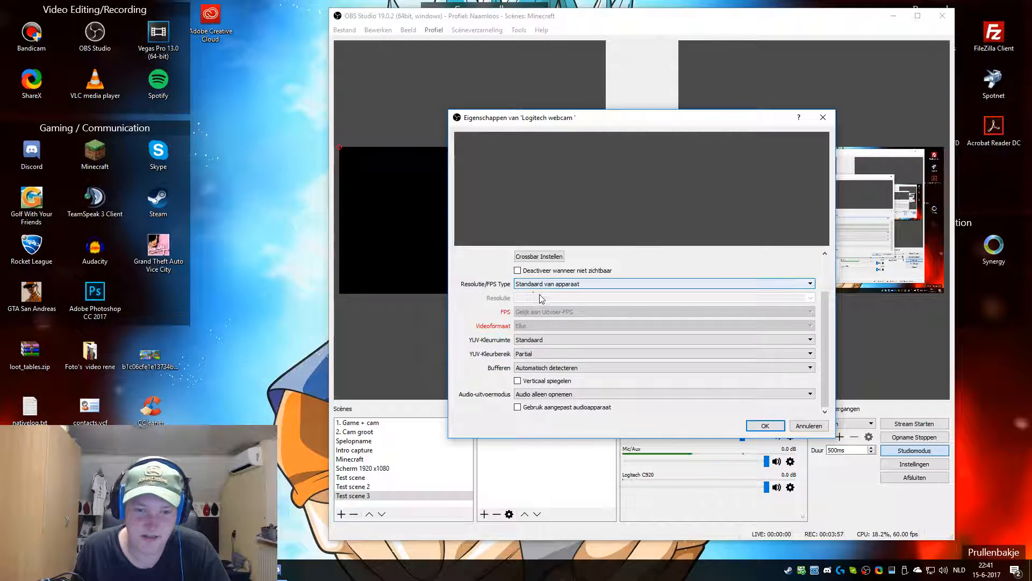
{"action": "left_click", "coordinate": [559, 284]}
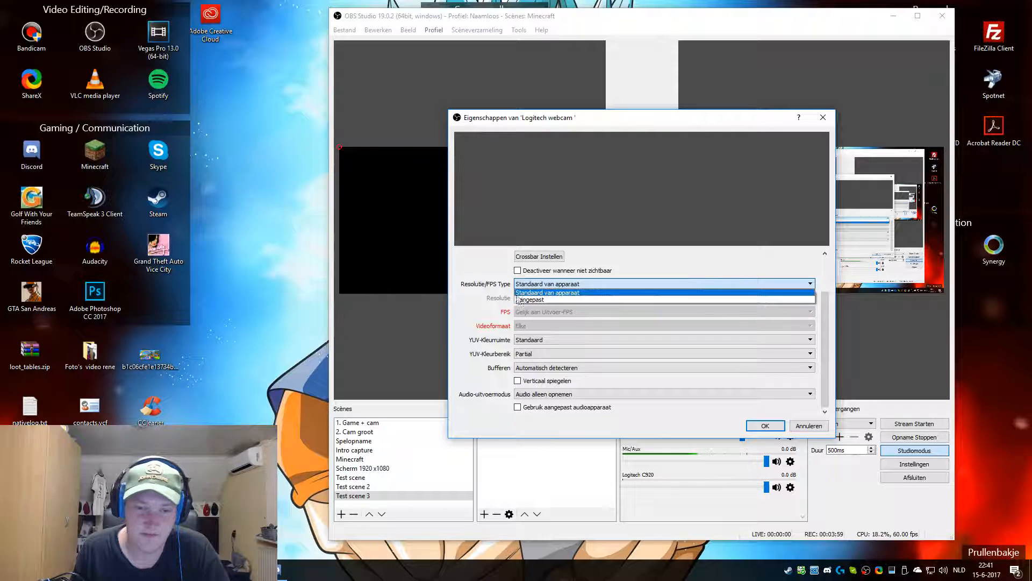
{"action": "left_click", "coordinate": [568, 285]}
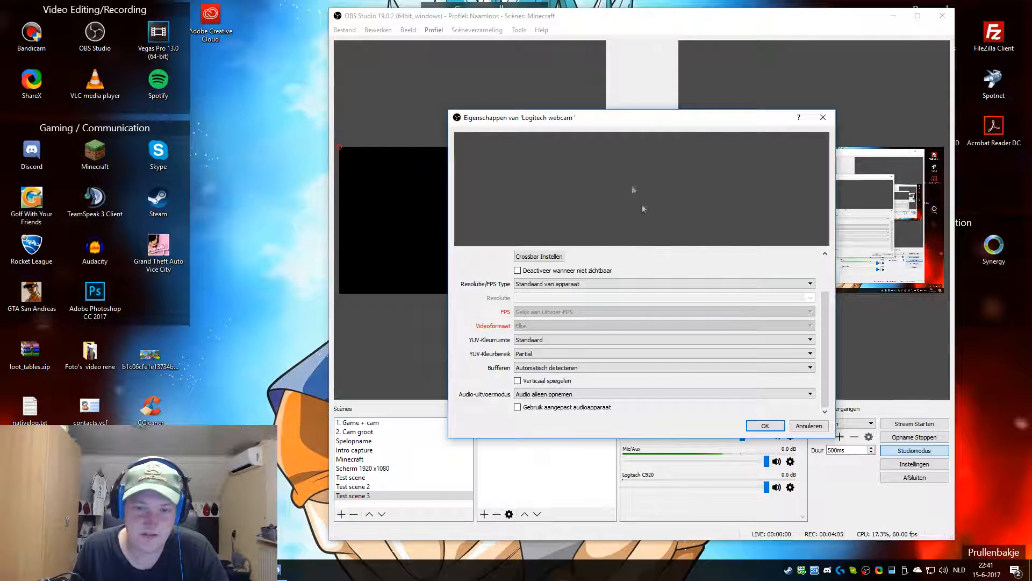
{"action": "left_click", "coordinate": [807, 426]}
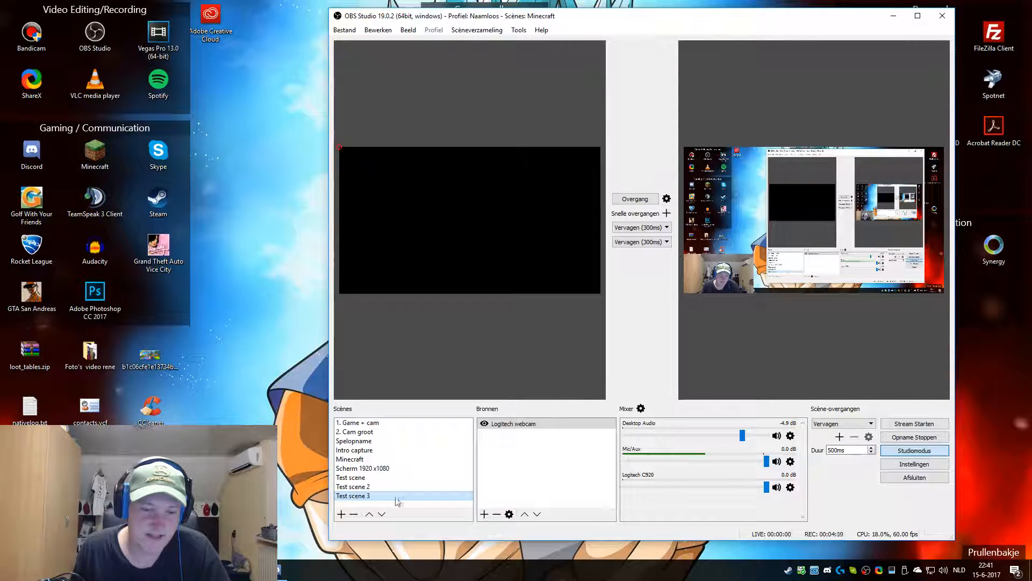
Step: Remove the Logitech webcam source from the scene
{"action": "left_click", "coordinate": [520, 426]}
{"action": "right_click", "coordinate": [519, 425]}
{"action": "left_click", "coordinate": [576, 288]}
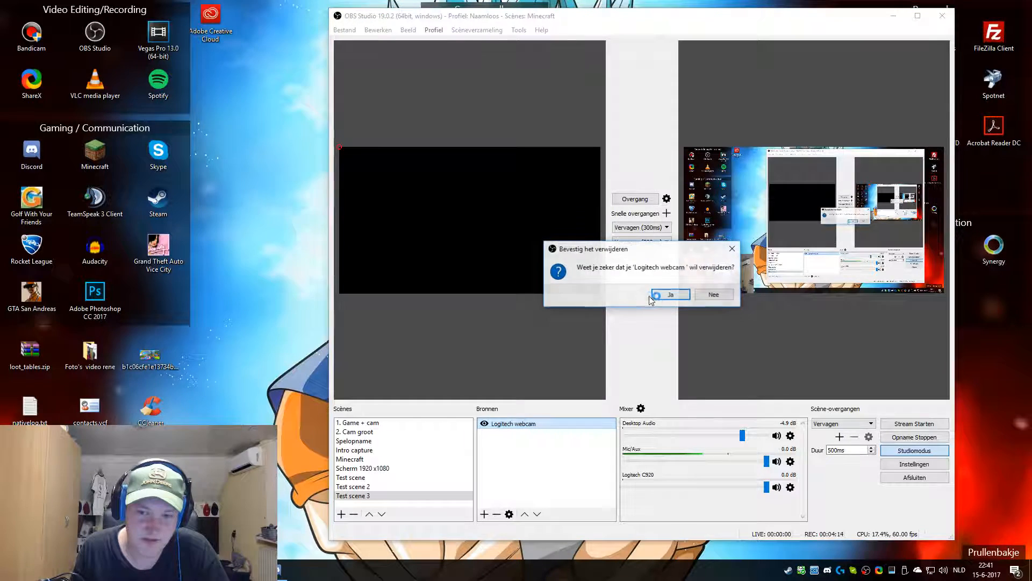
{"action": "left_click", "coordinate": [666, 298]}
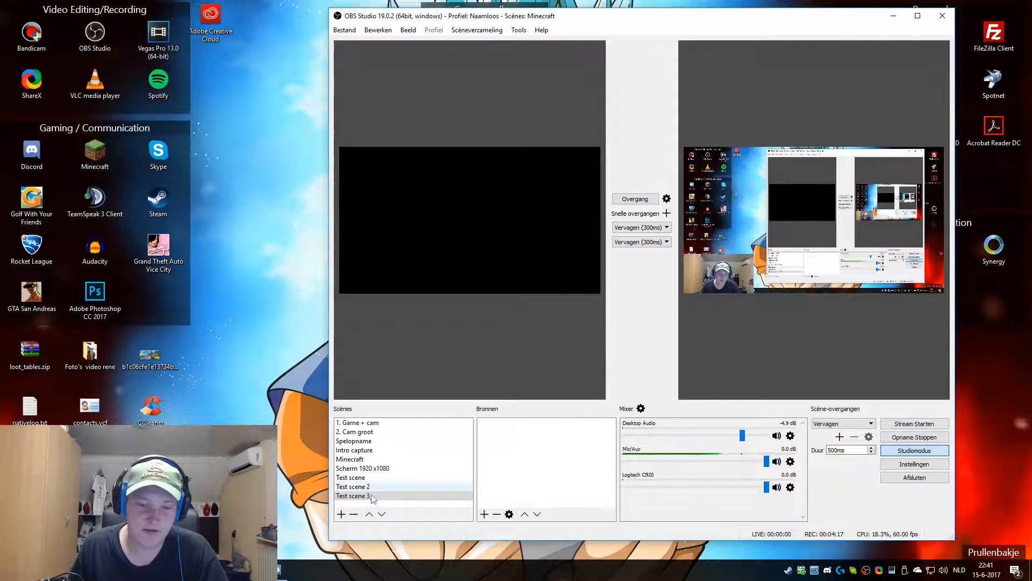
Step: Add the existing Logitech C920 video capture source to Test scene 3
{"action": "left_click", "coordinate": [470, 496]}
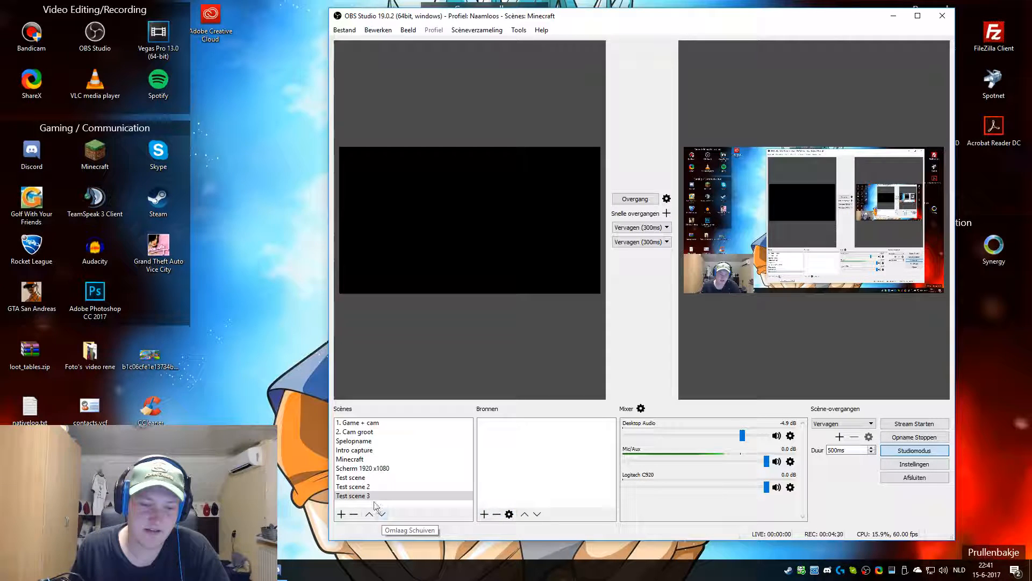
{"action": "left_click", "coordinate": [484, 514]}
{"action": "left_click", "coordinate": [534, 496]}
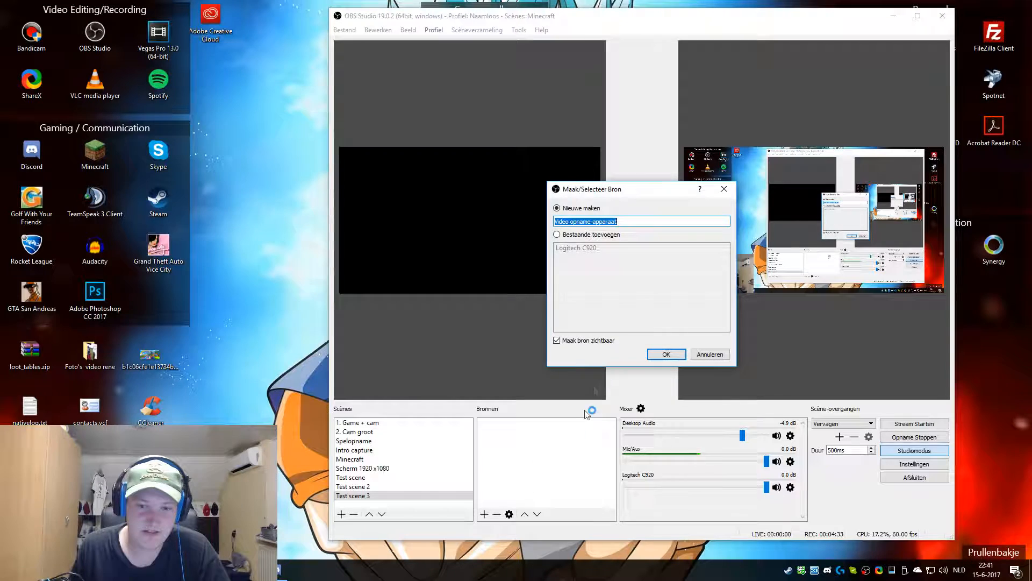
{"action": "left_click", "coordinate": [557, 235]}
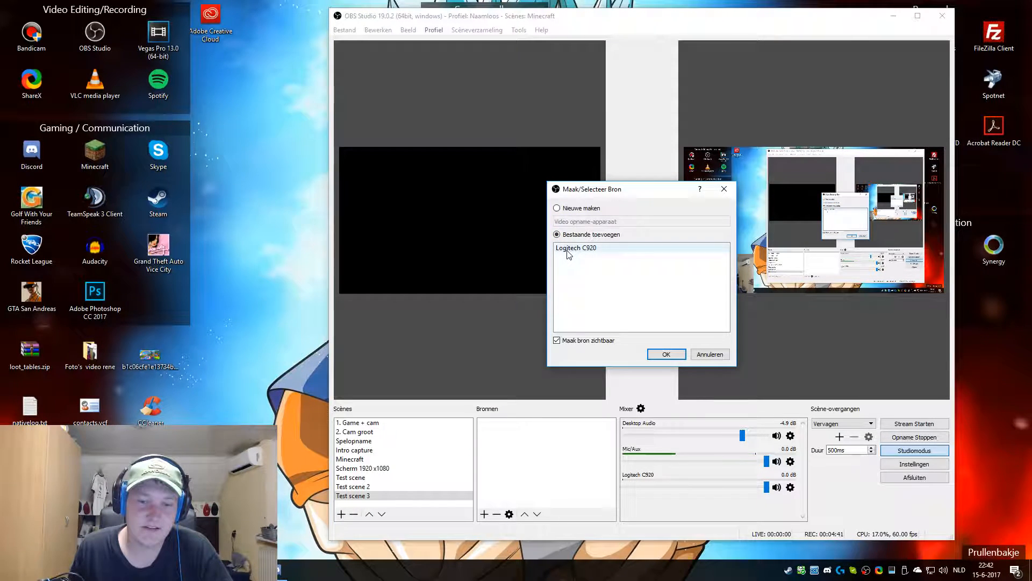
{"action": "left_click", "coordinate": [569, 250]}
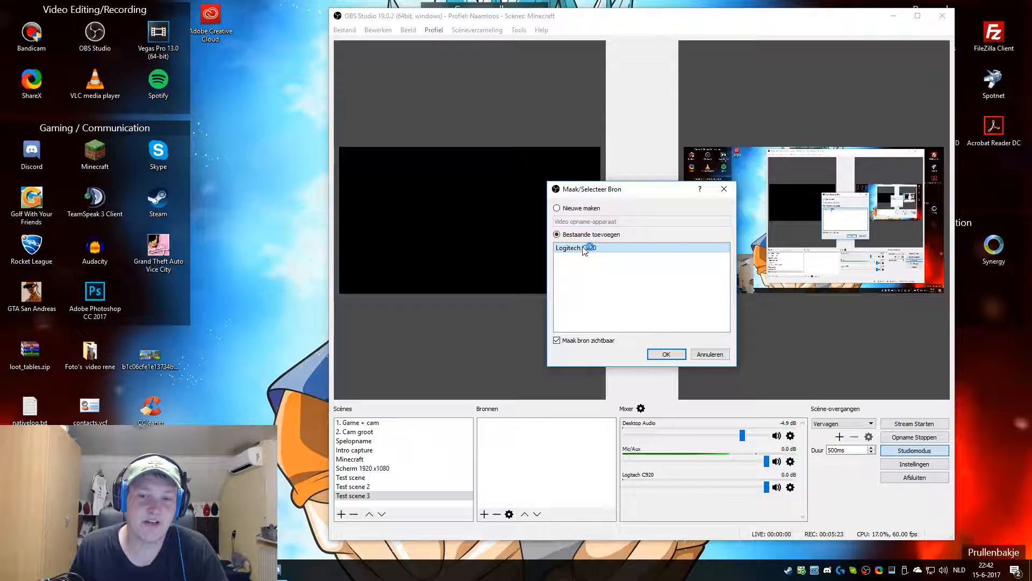
{"action": "left_click", "coordinate": [665, 354]}
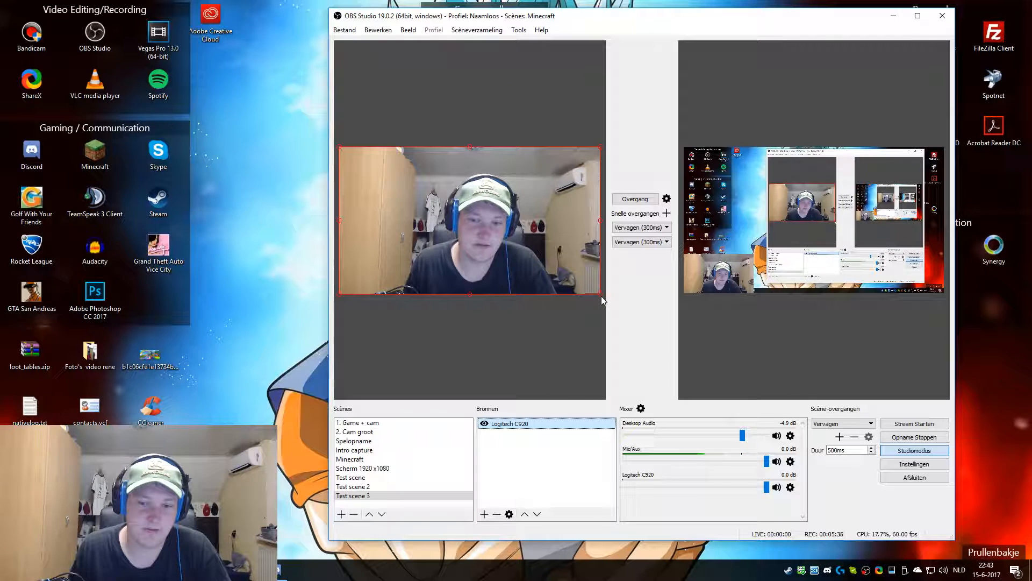
Step: Shrink the Logitech C920 webcam and move it to the lower-left corner of the canvas
{"action": "left_click_drag", "start_coordinate": [601, 294], "coordinate": [426, 208]}
{"action": "left_click_drag", "start_coordinate": [403, 167], "coordinate": [426, 269]}
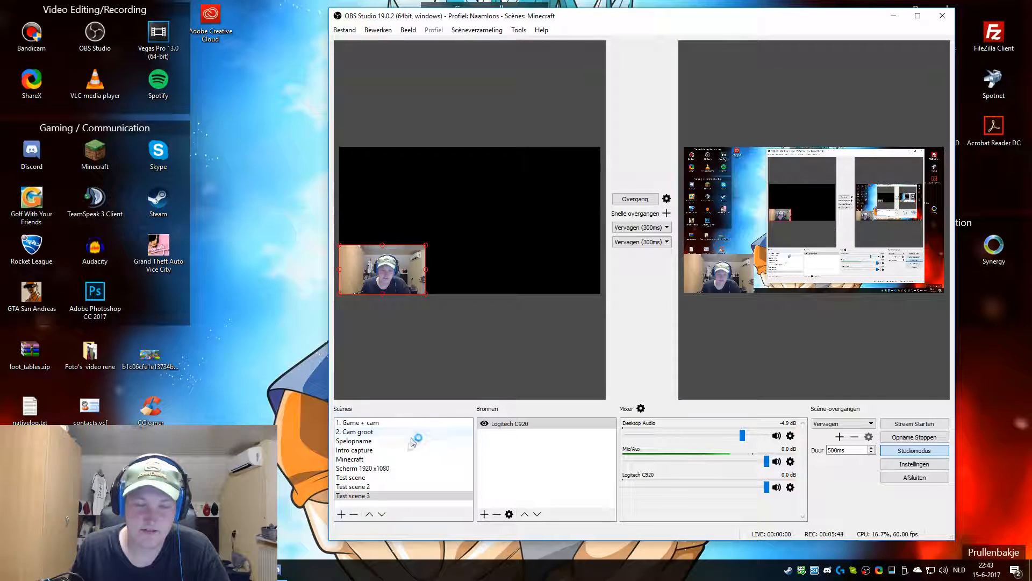
Step: Switch between Test scene, Test scene 2 and Test scene 3 to compare their webcam layouts
{"action": "left_click", "coordinate": [371, 477]}
{"action": "left_click", "coordinate": [371, 486]}
{"action": "left_click", "coordinate": [371, 495]}
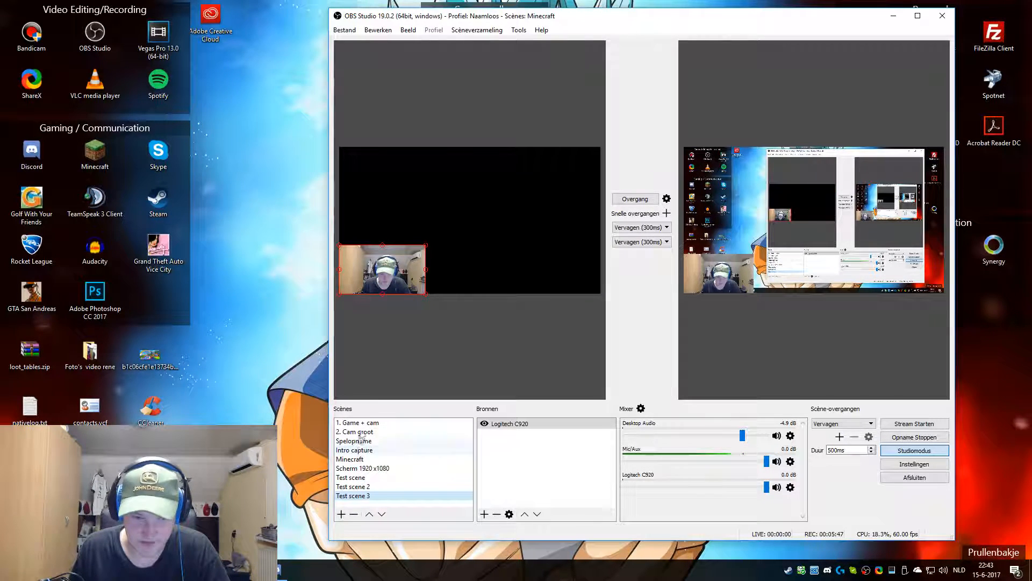